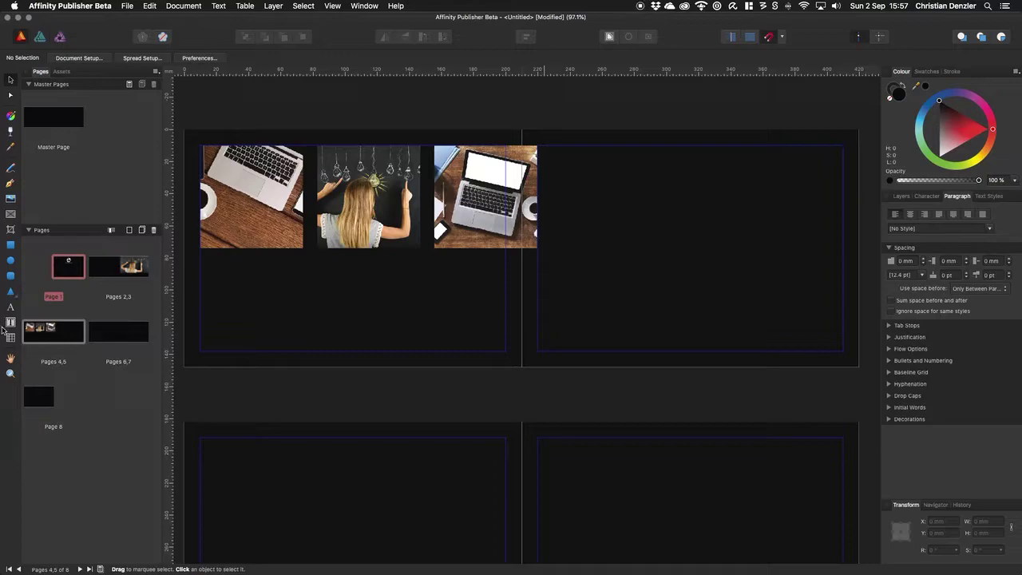
# Draw a text frame on the right page beside the three photos and fill it with filler text.
pyautogui.click(11, 322)
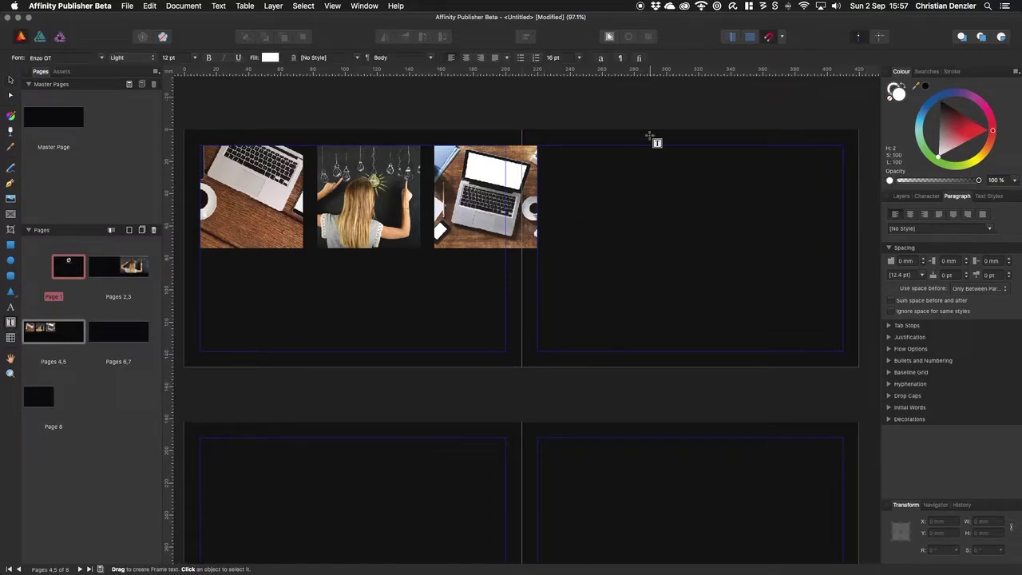
pyautogui.moveTo(546, 146); pyautogui.dragTo(740, 352)
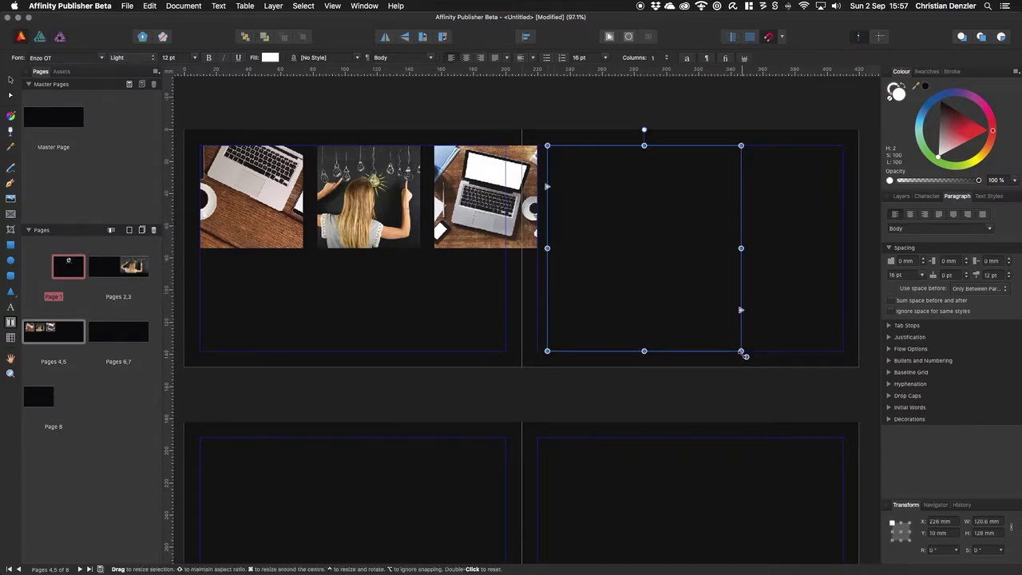
pyautogui.click(219, 5)
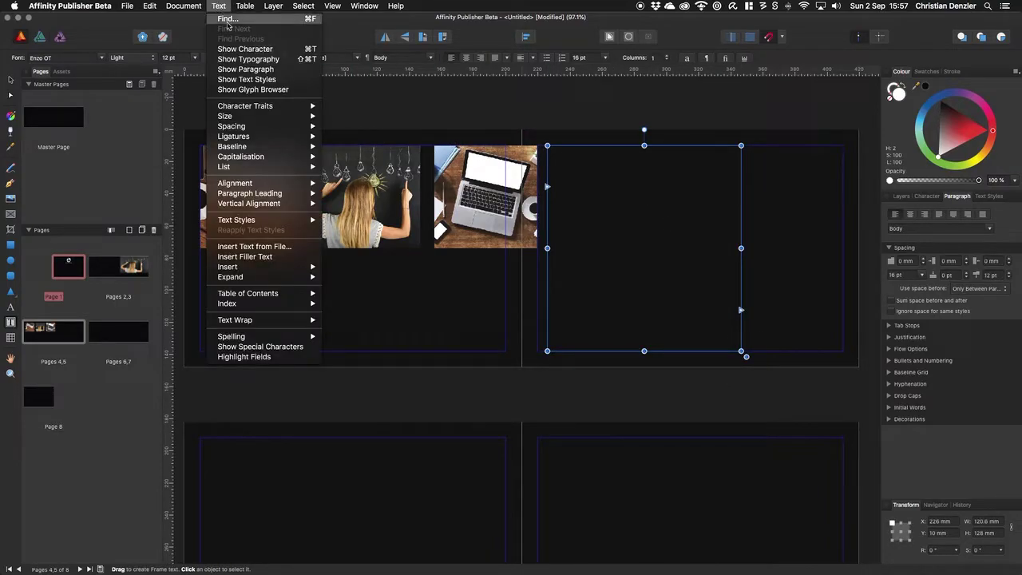
pyautogui.click(296, 257)
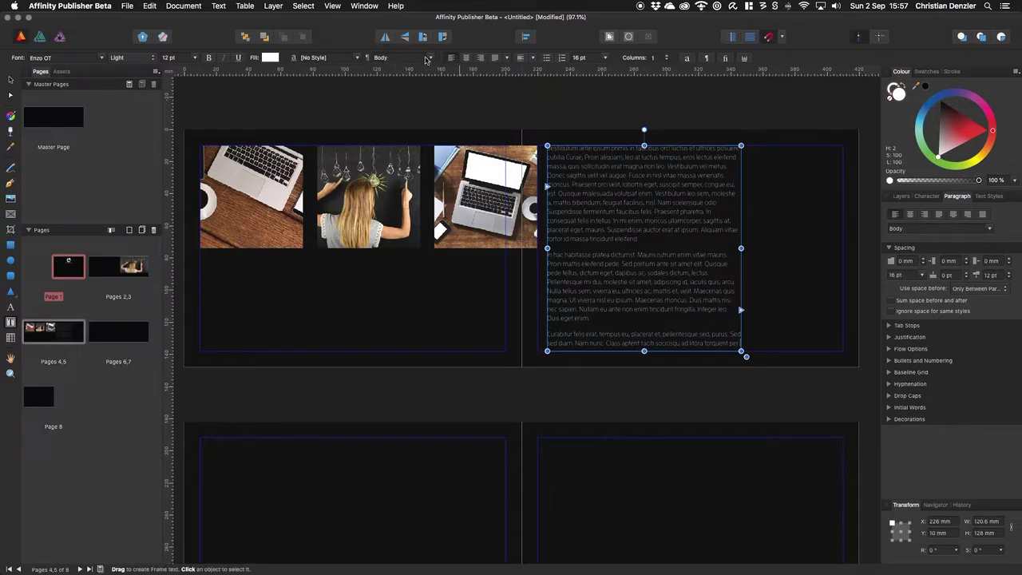
# Set the filler text frame to 2 columns after trying 4 and 3.
pyautogui.click(668, 56)
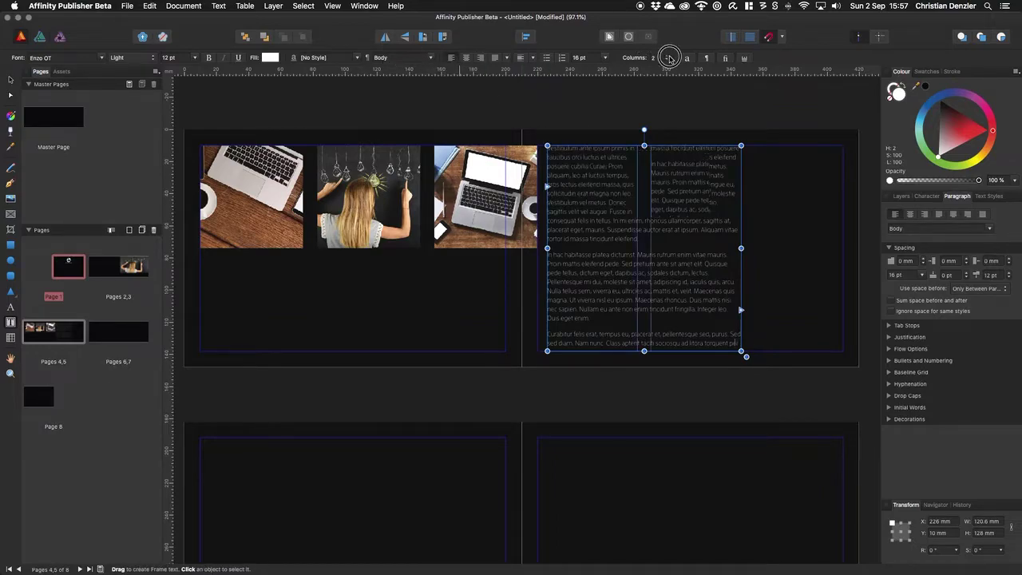
pyautogui.click(667, 55)
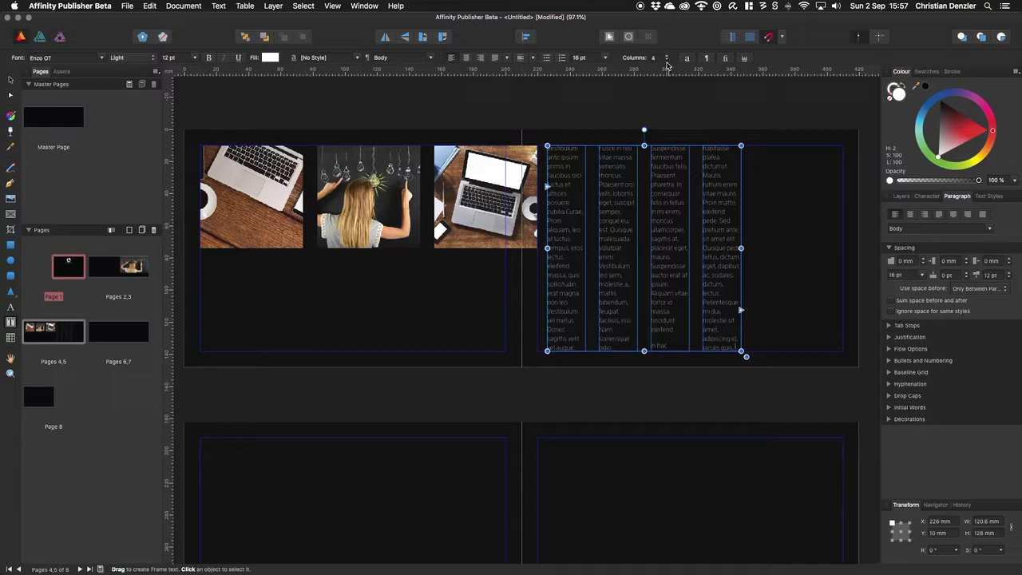
pyautogui.click(667, 60)
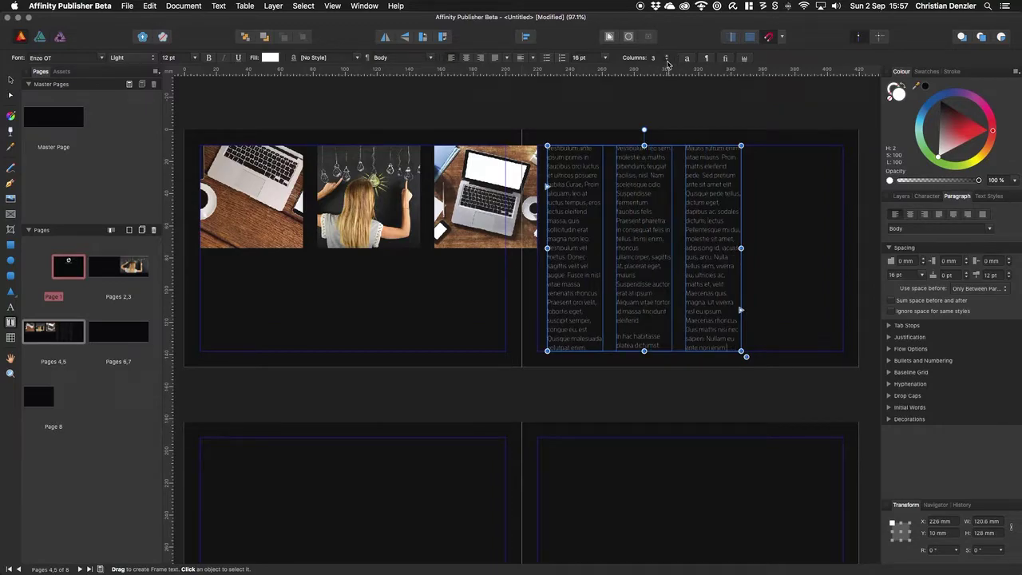
pyautogui.click(667, 61)
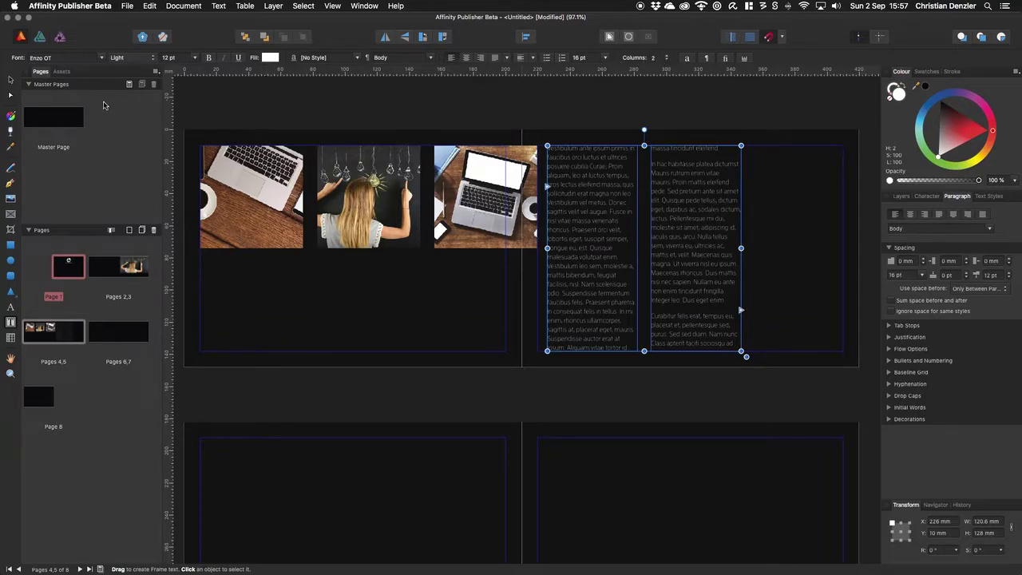
pyautogui.click(11, 80)
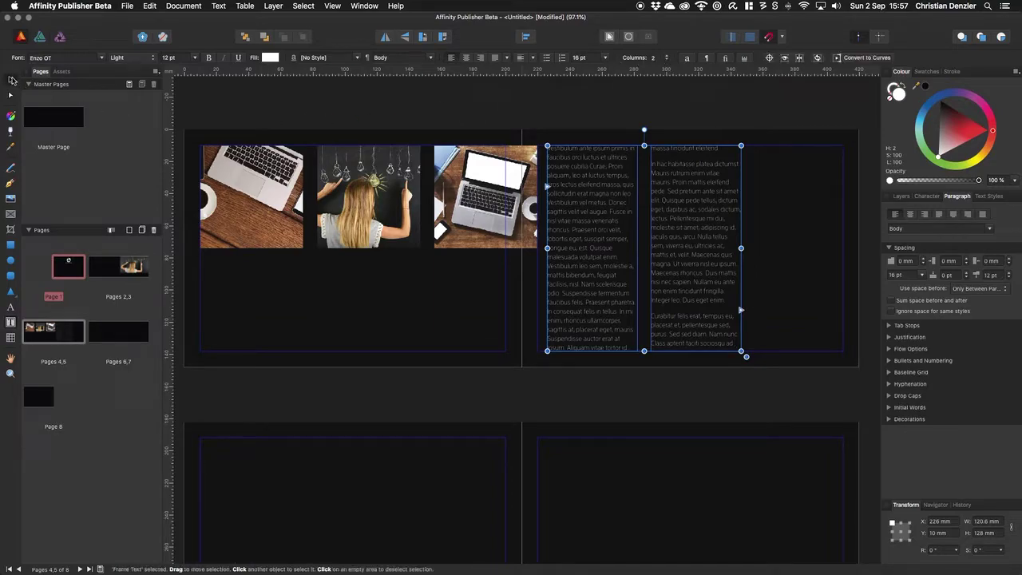
pyautogui.click(283, 5)
pyautogui.moveTo(383, 276)
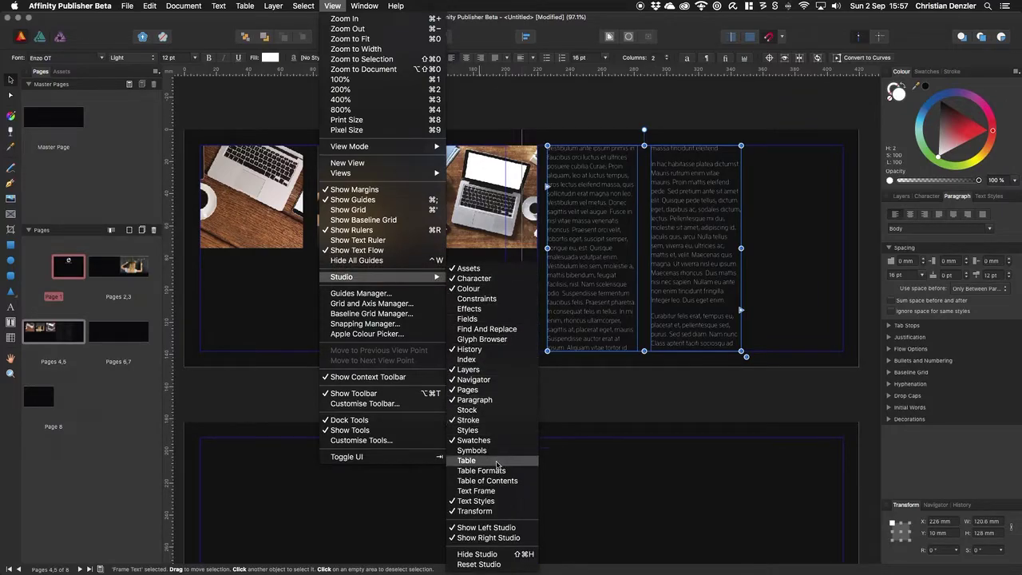
# Show the Text Frame panel, keep the frame fill at None, and raise insets to 2 mm.
pyautogui.click(499, 491)
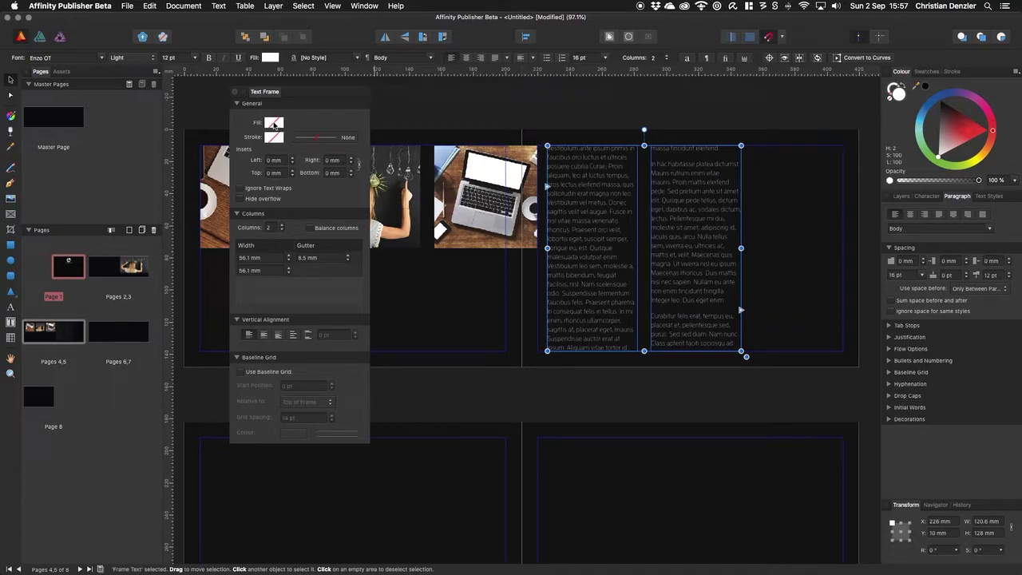
pyautogui.click(274, 124)
pyautogui.click(311, 181)
pyautogui.click(336, 183)
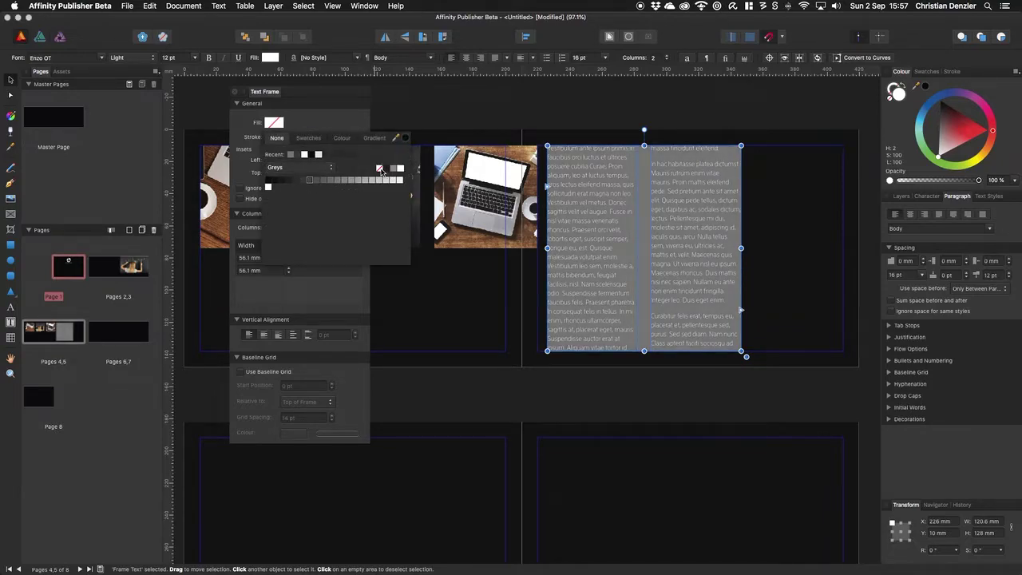
pyautogui.click(380, 169)
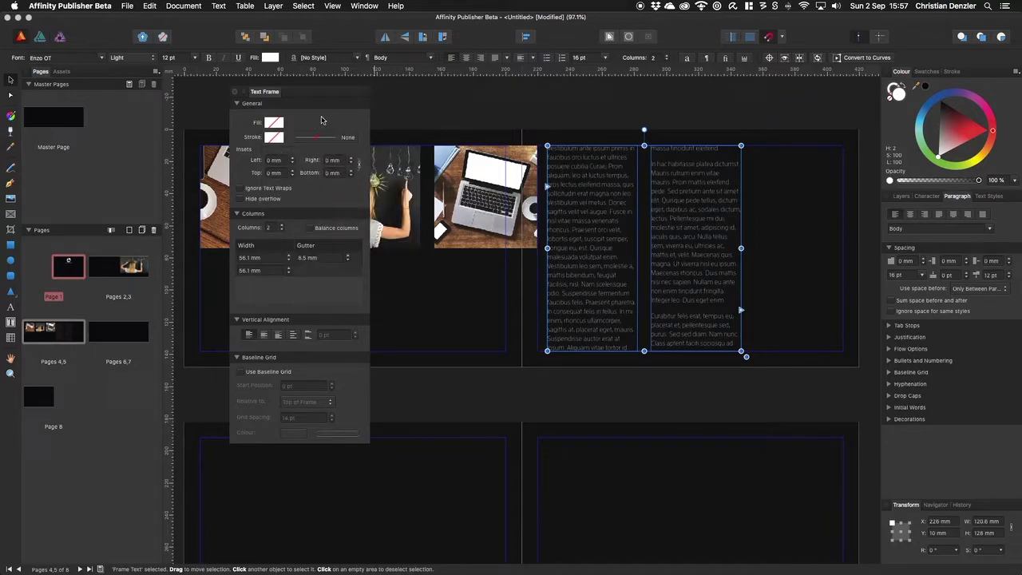
pyautogui.click(281, 163)
pyautogui.click(293, 159)
pyautogui.write('2')
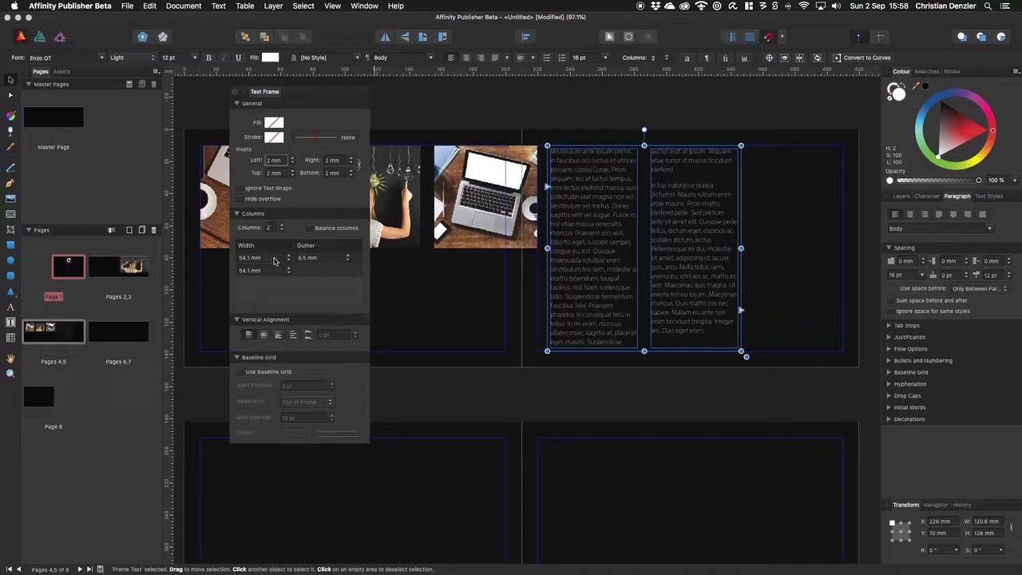
# Set a 5 mm gutter and make both column widths 55 mm.
pyautogui.moveTo(348, 259); pyautogui.dragTo(348, 263)
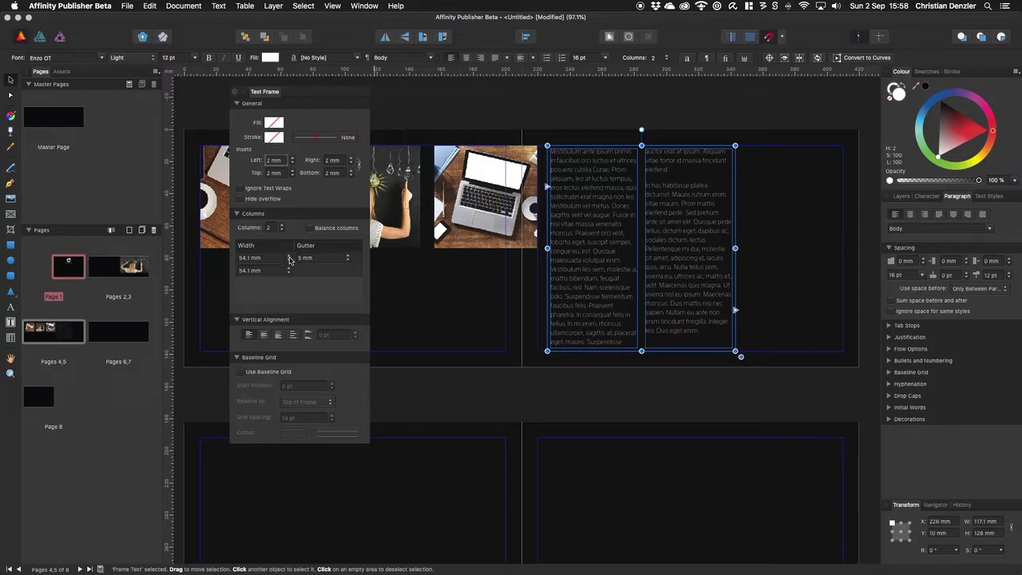
pyautogui.click(289, 258)
pyautogui.click(290, 270)
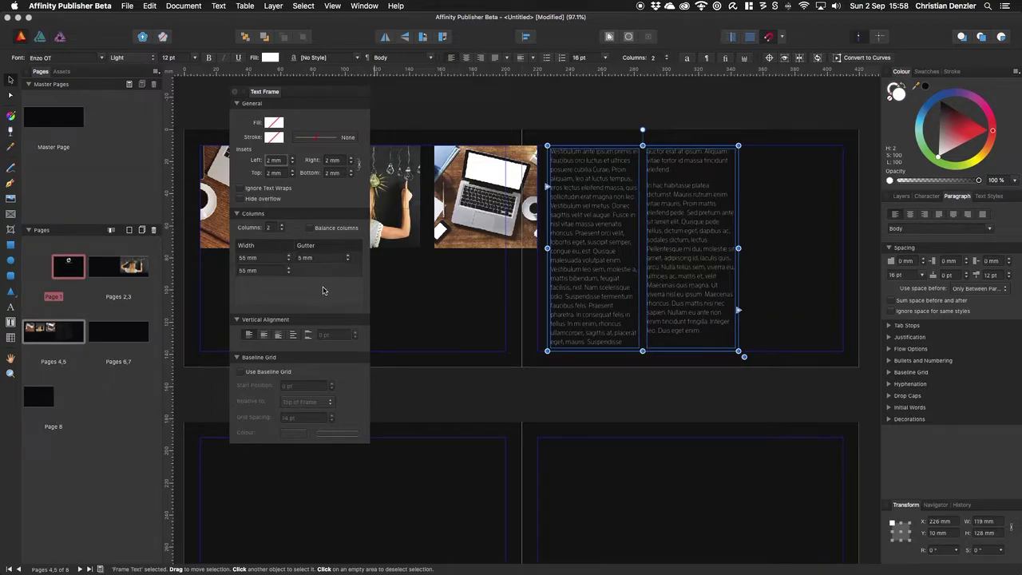
pyautogui.moveTo(268, 94); pyautogui.dragTo(213, 86)
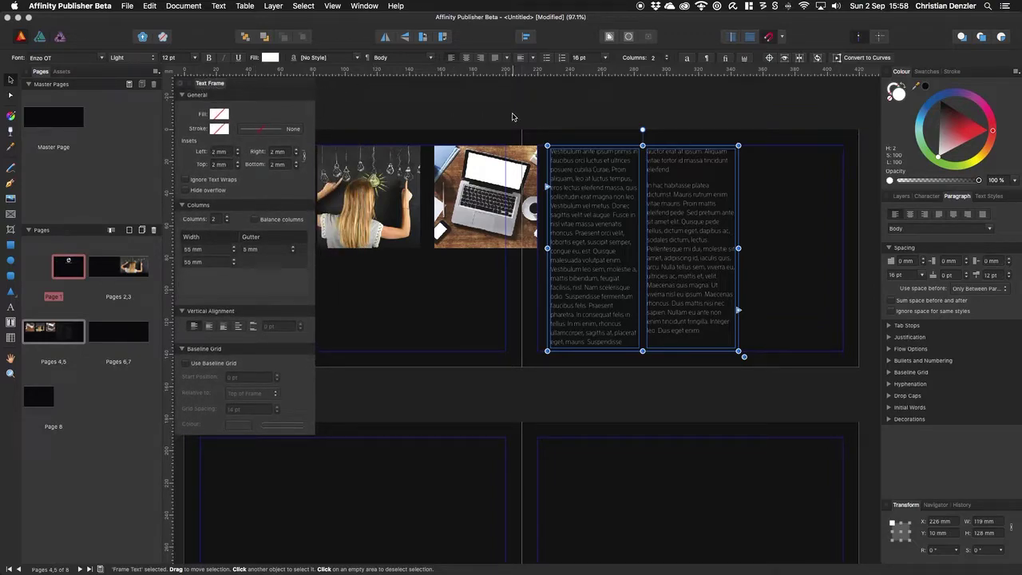
pyautogui.click(483, 108)
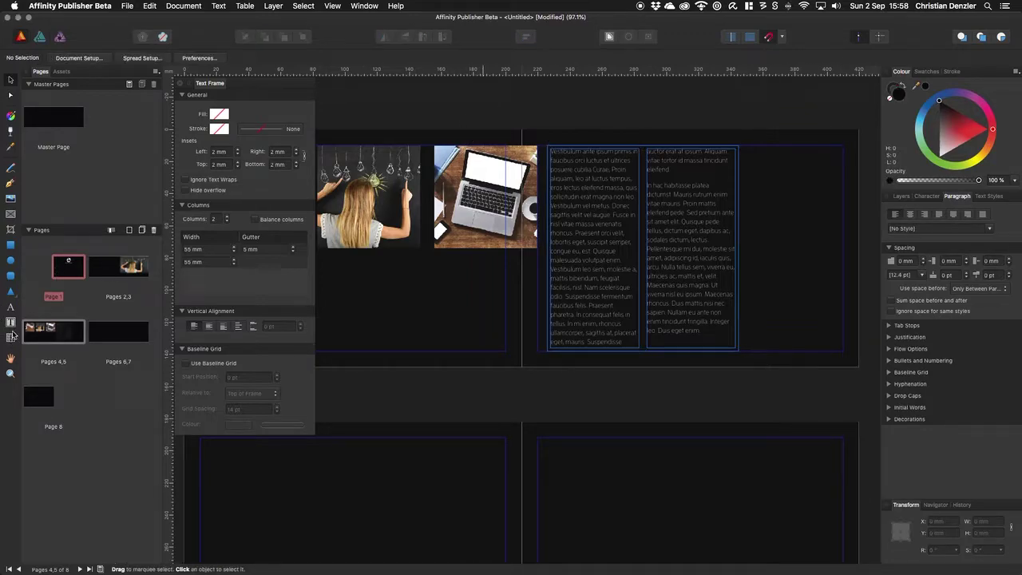
# Draw a second, empty text frame at the right edge of the right-hand page.
pyautogui.click(10, 322)
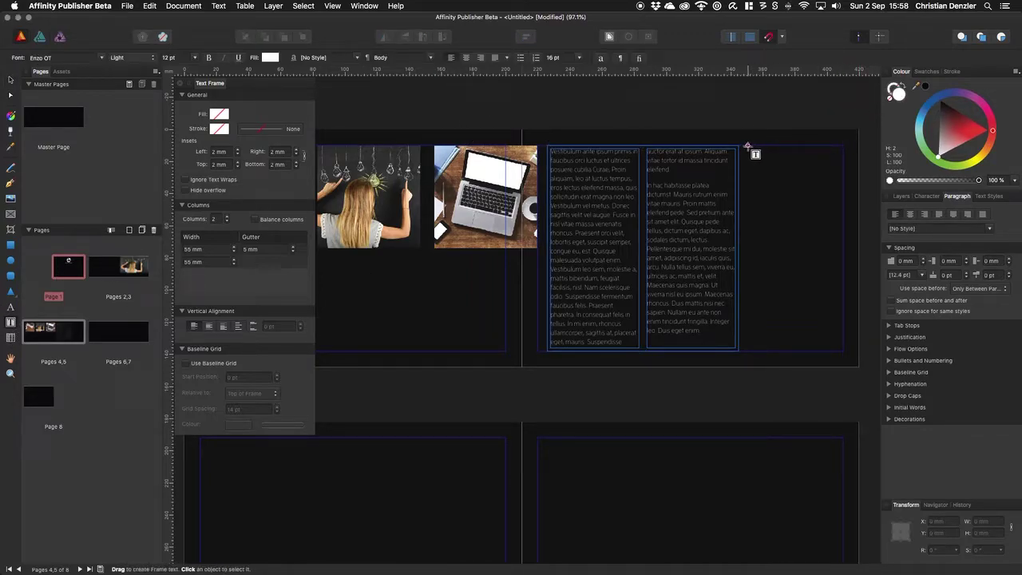
pyautogui.moveTo(743, 146); pyautogui.dragTo(843, 350)
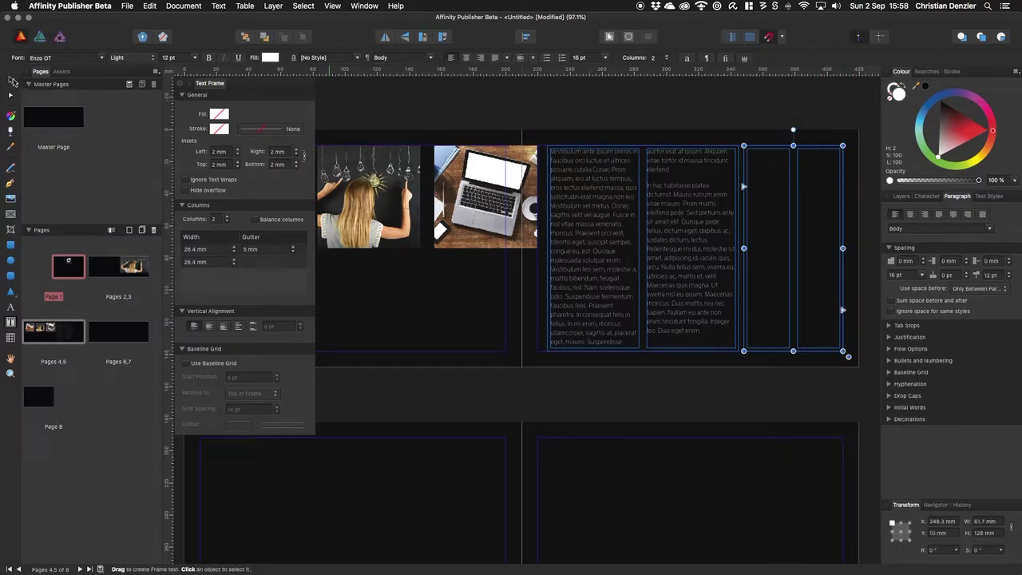
pyautogui.click(11, 79)
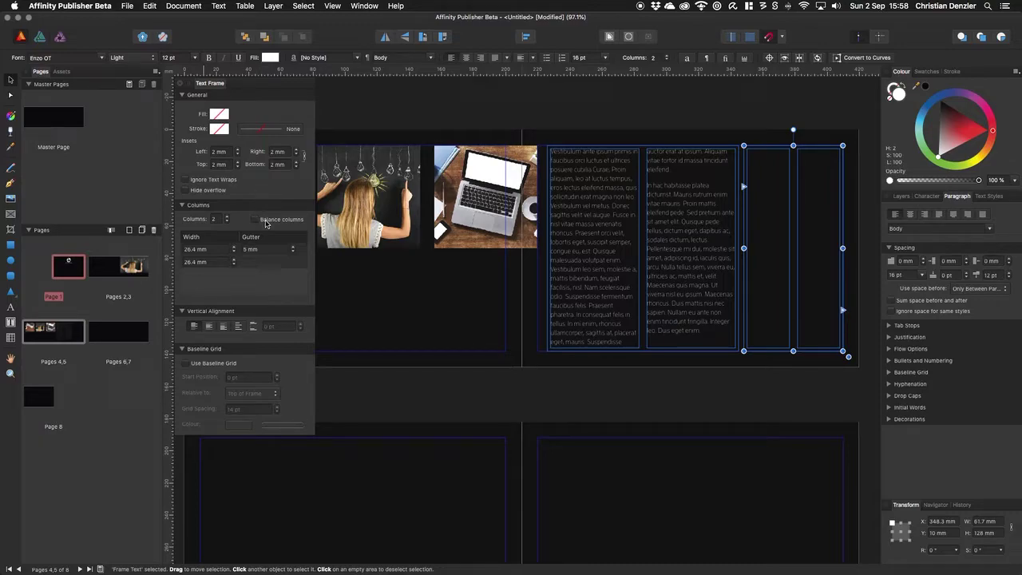
# Make the second frame a single 57.7 mm column with 2 mm insets on every side.
pyautogui.click(227, 217)
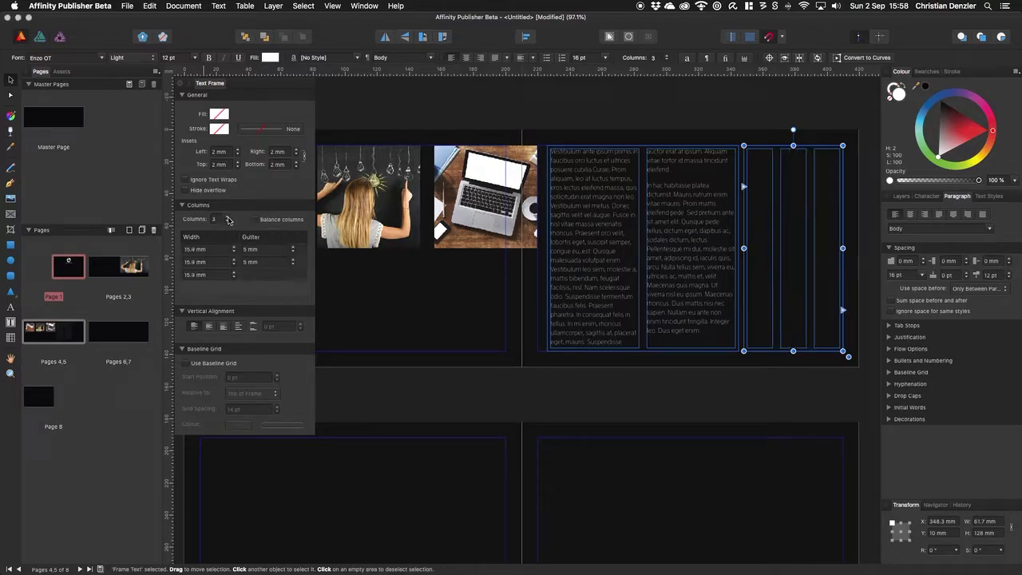
pyautogui.click(227, 221)
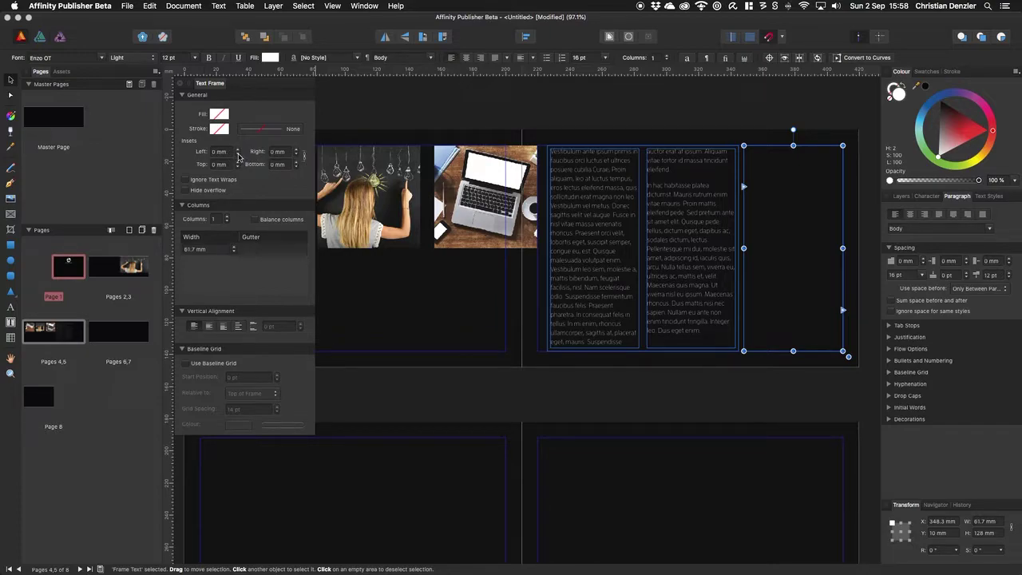
pyautogui.click(238, 150)
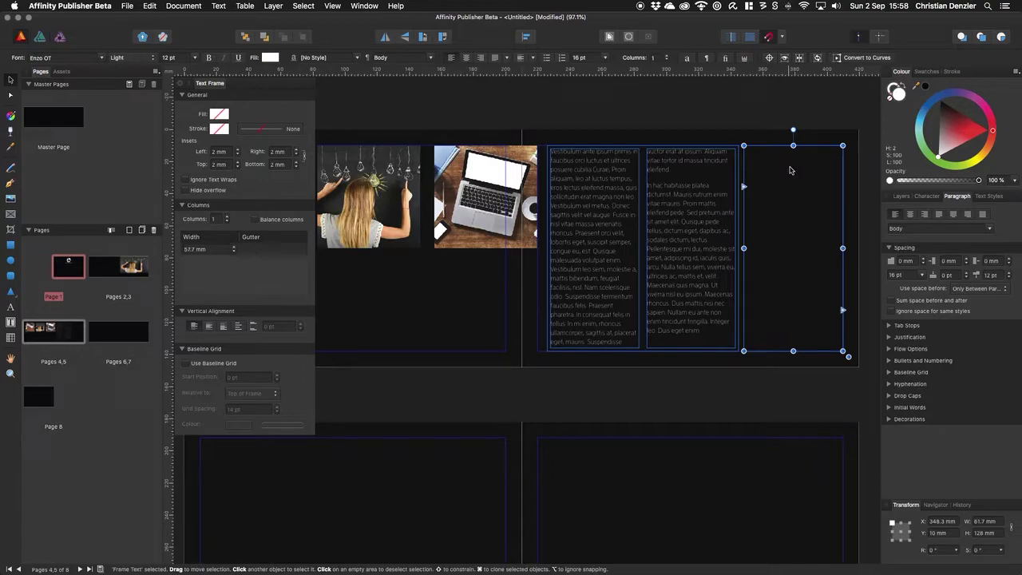
pyautogui.click(707, 328)
pyautogui.doubleClick(709, 334)
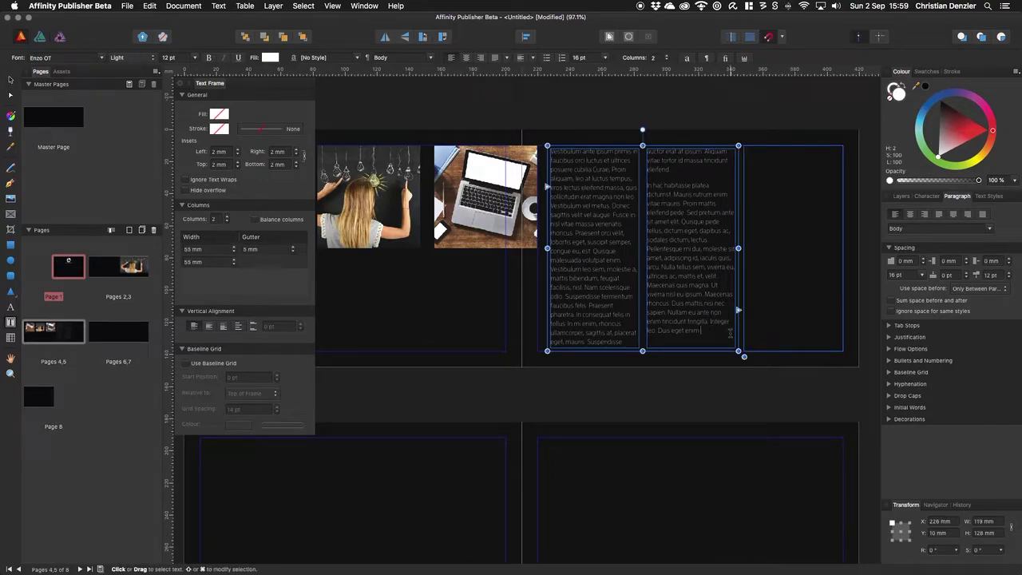
# Link the two-column frame's overflow text into the right frame and shorten it to 128 mm.
pyautogui.click(738, 311)
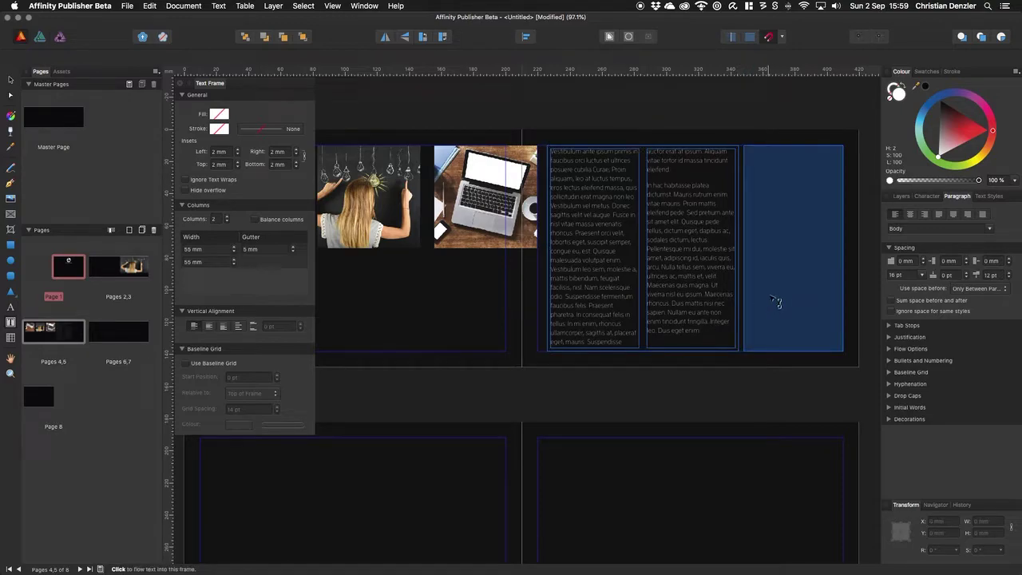
pyautogui.click(788, 294)
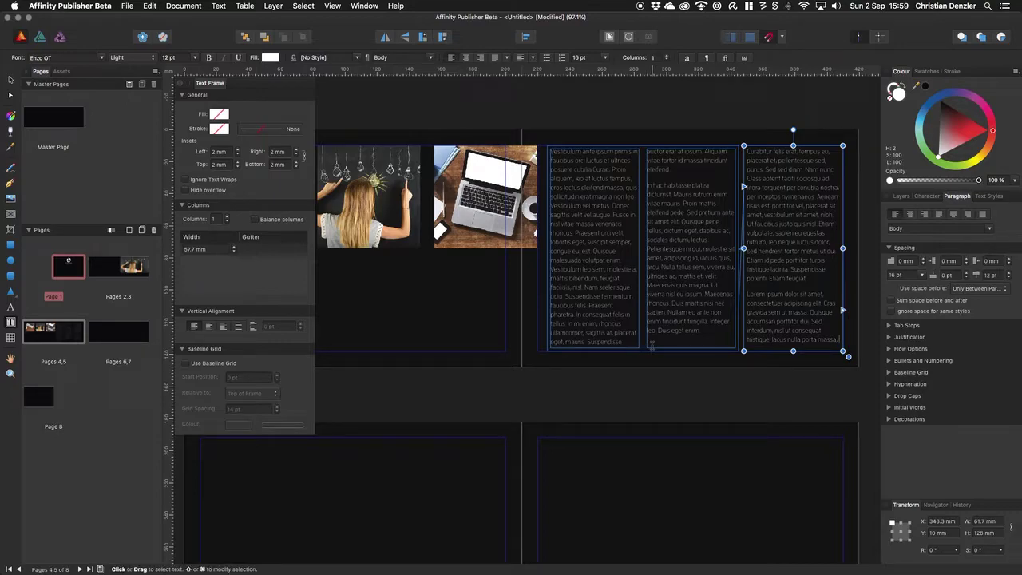
pyautogui.click(8, 83)
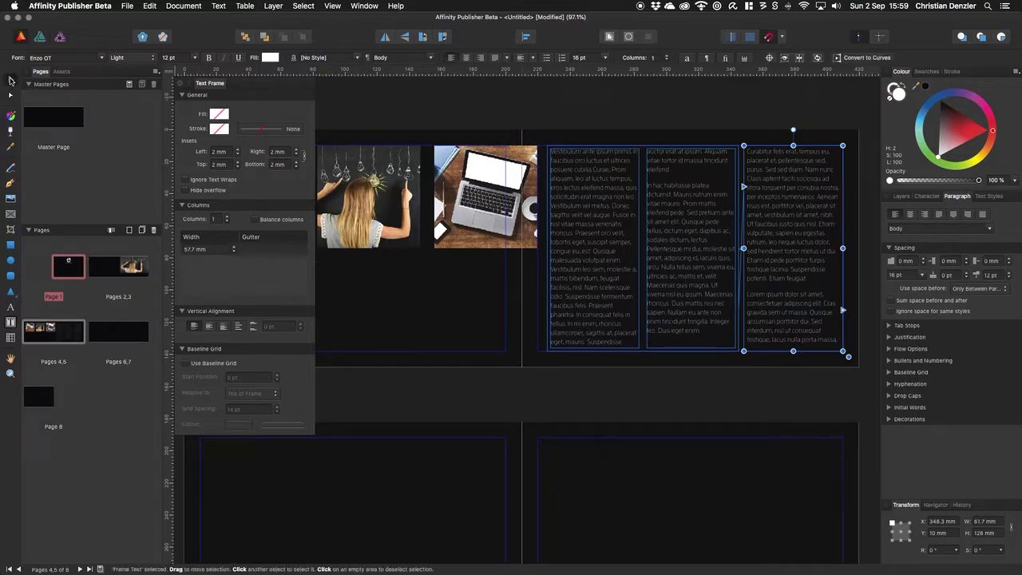
pyautogui.click(665, 341)
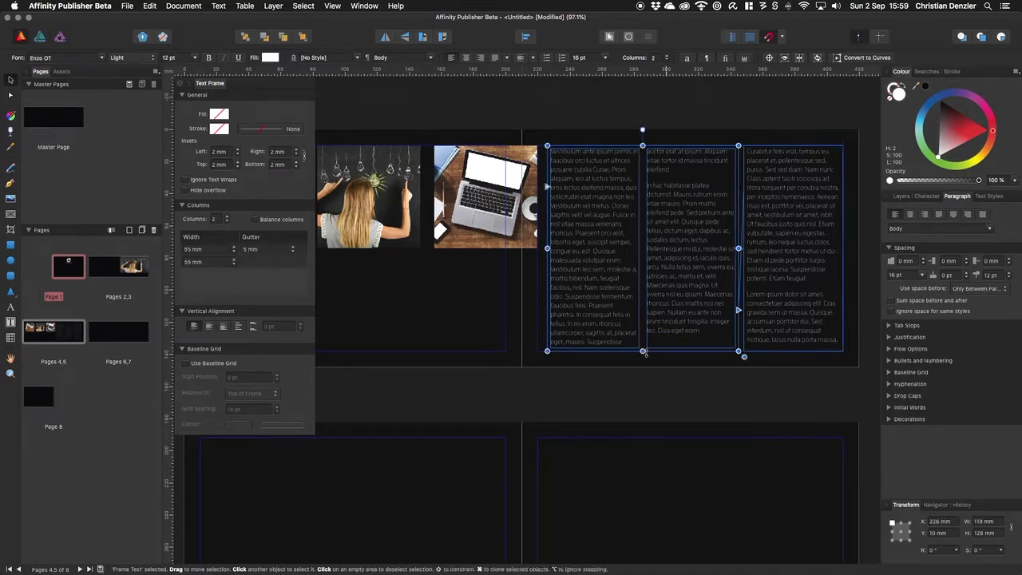
pyautogui.moveTo(642, 351)
pyautogui.mouseDown()
pyautogui.moveTo(636, 256)
pyautogui.moveTo(639, 350)
pyautogui.mouseUp()
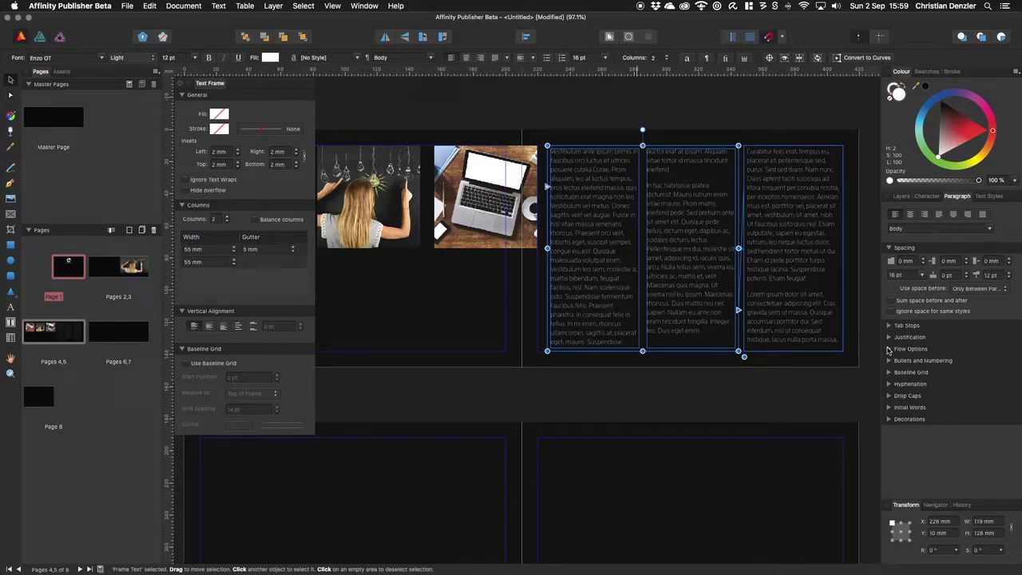
# Turn on Prevent widowed last lines and test reflow by resizing the two-column frame.
pyautogui.click(888, 349)
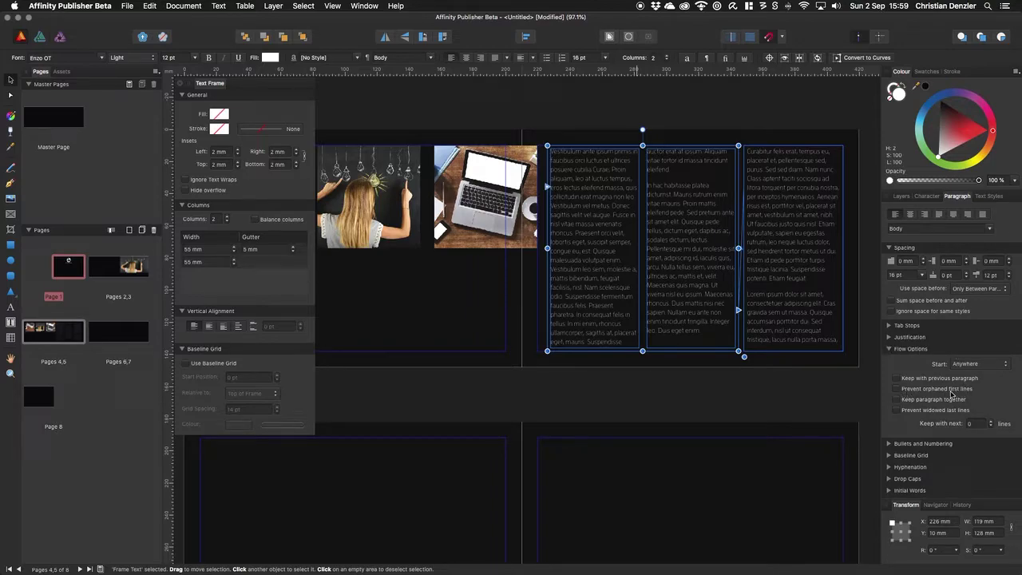
pyautogui.click(895, 409)
pyautogui.moveTo(642, 350)
pyautogui.mouseDown()
pyautogui.moveTo(639, 298)
pyautogui.moveTo(637, 351)
pyautogui.mouseUp()
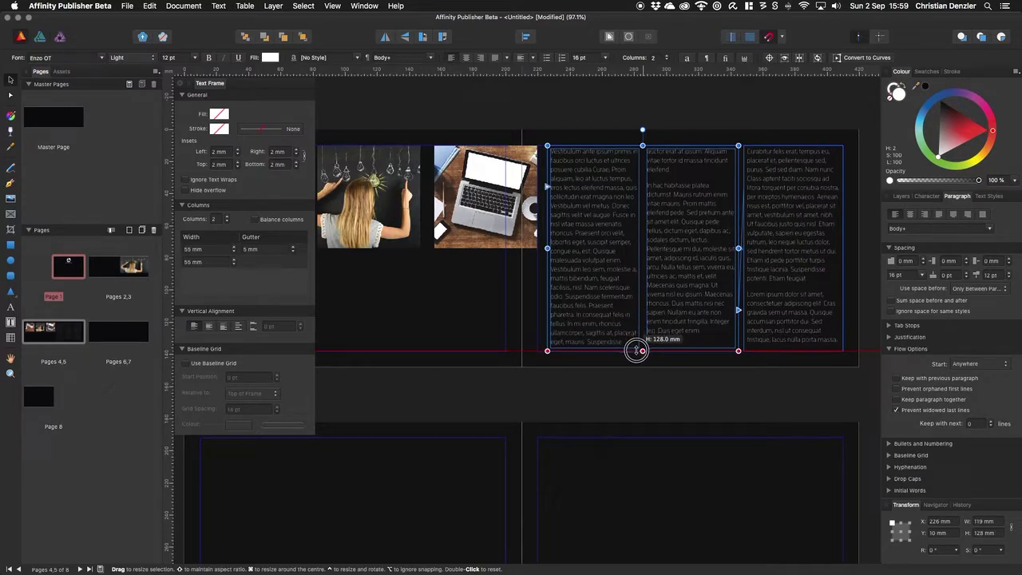
pyautogui.moveTo(637, 351); pyautogui.dragTo(635, 335)
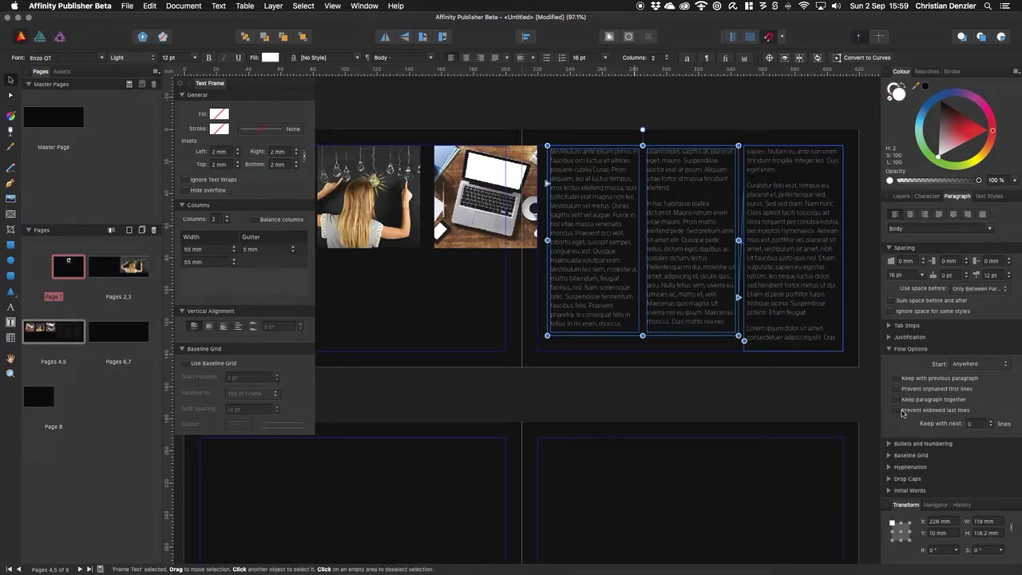
pyautogui.moveTo(642, 338); pyautogui.dragTo(642, 341)
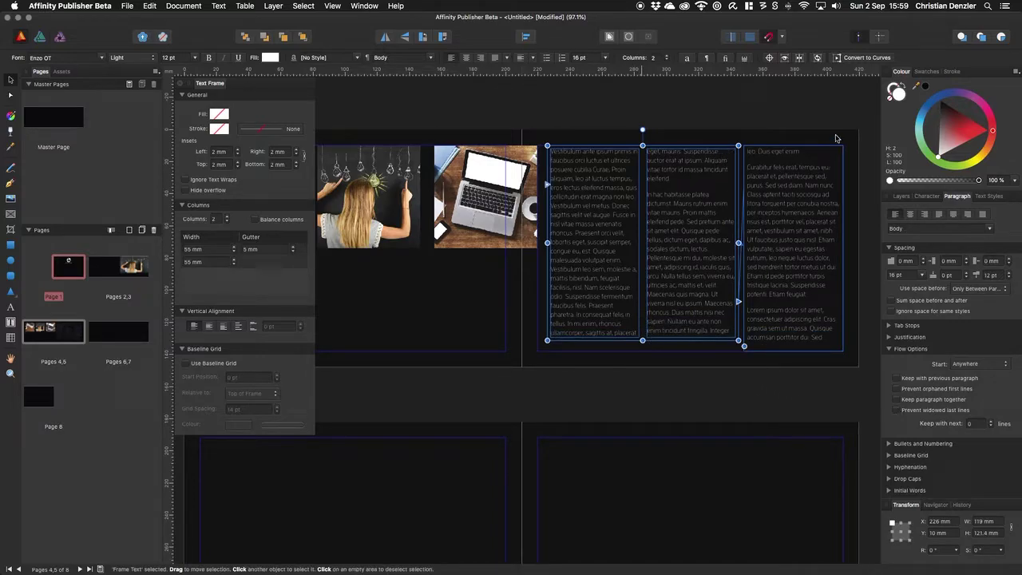
# Compare widow prevention off and on, keep it on, and restore the frame to 128 mm.
pyautogui.click(897, 411)
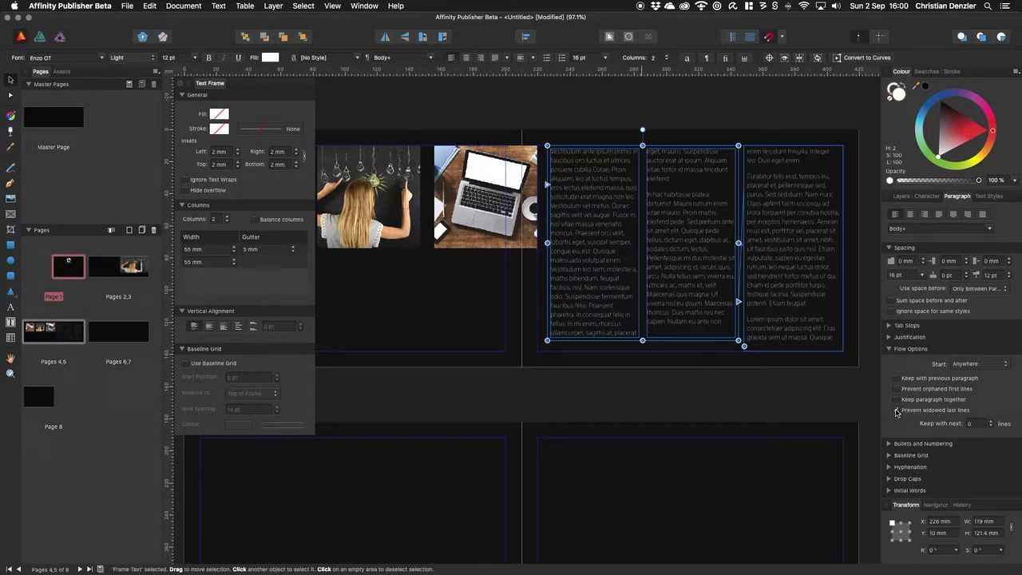
pyautogui.click(897, 410)
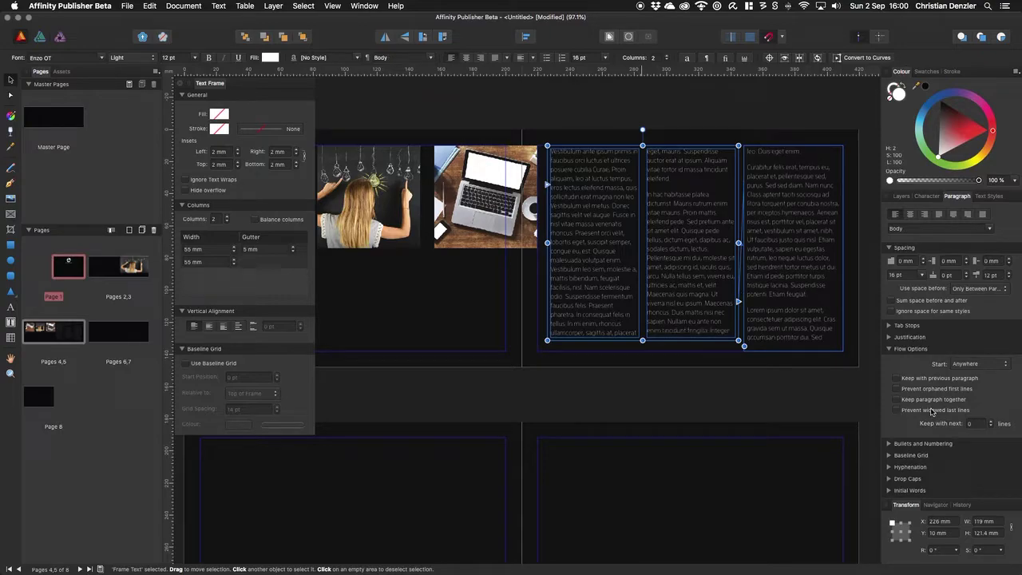
pyautogui.click(896, 411)
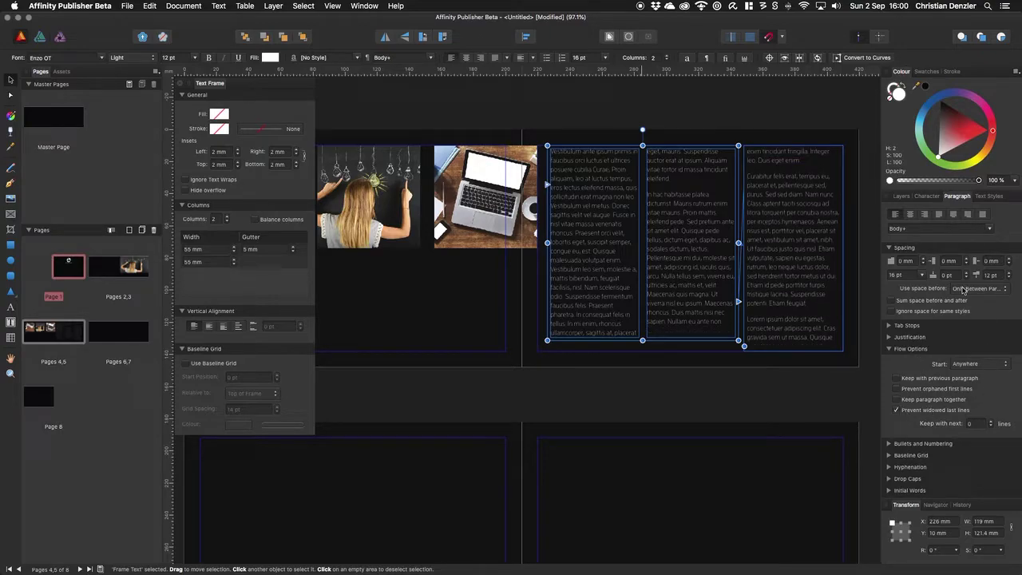
pyautogui.click(889, 349)
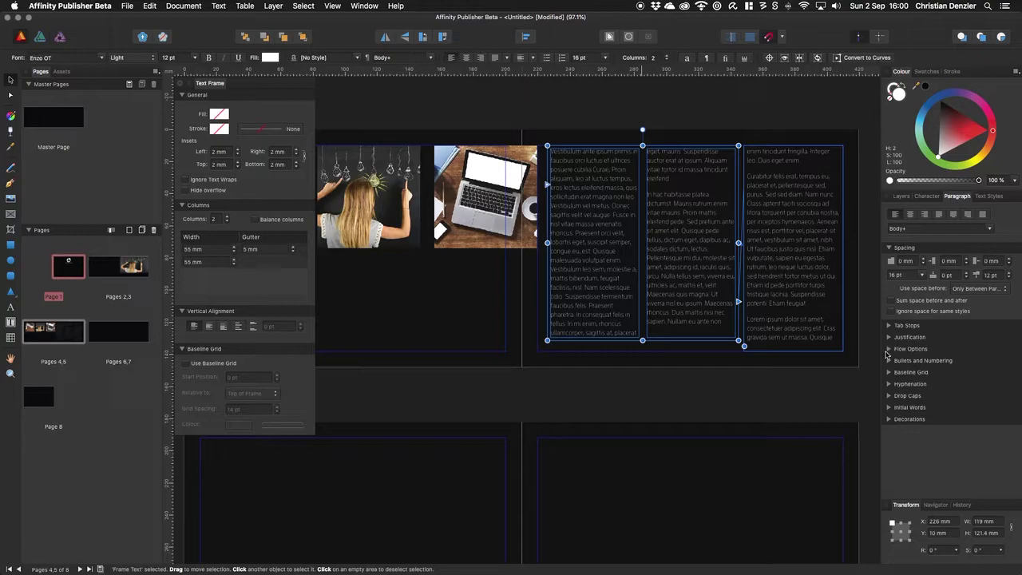
pyautogui.moveTo(641, 340); pyautogui.dragTo(642, 351)
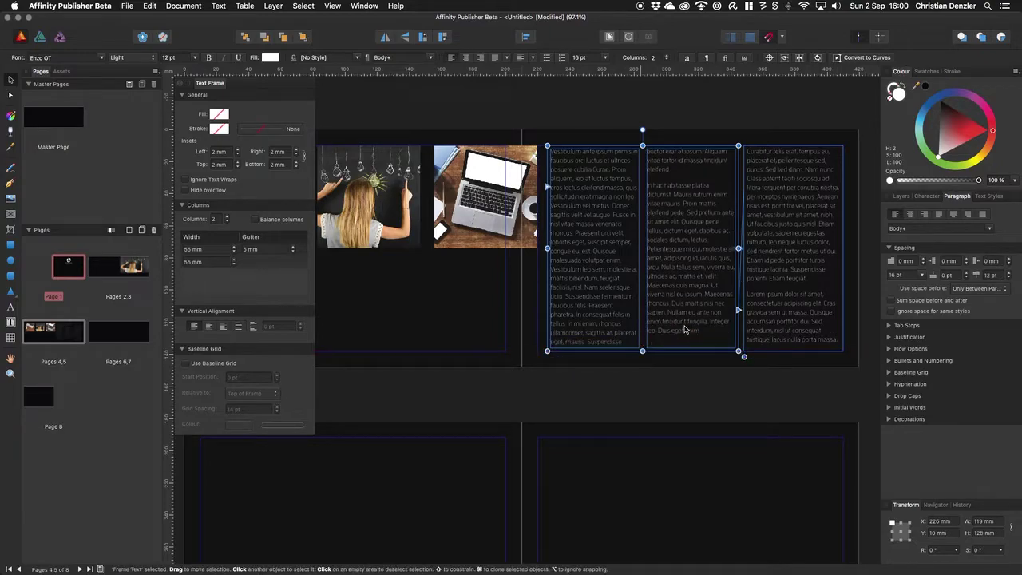
pyautogui.click(890, 396)
pyautogui.click(957, 411)
pyautogui.click(974, 422)
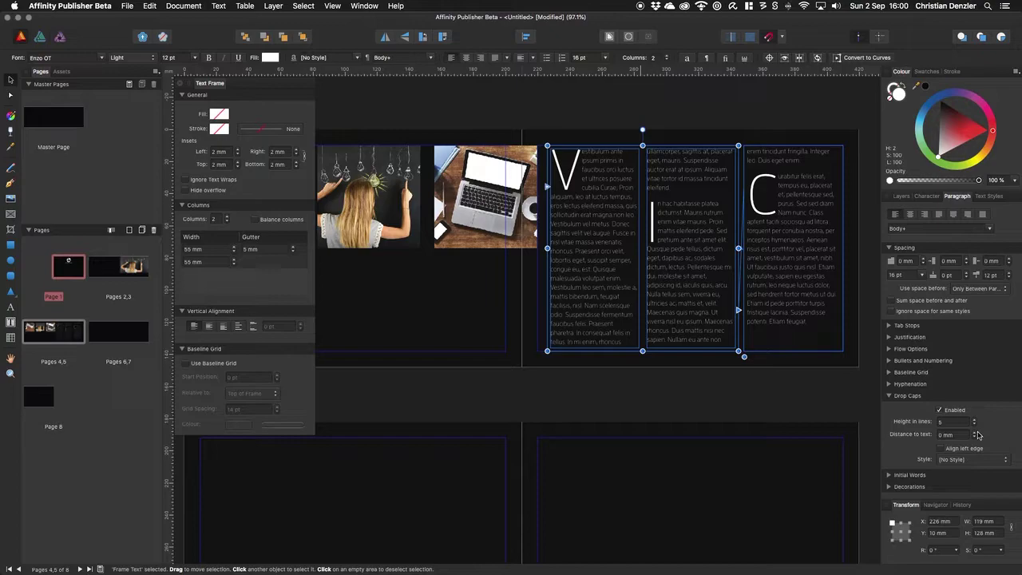
pyautogui.click(974, 424)
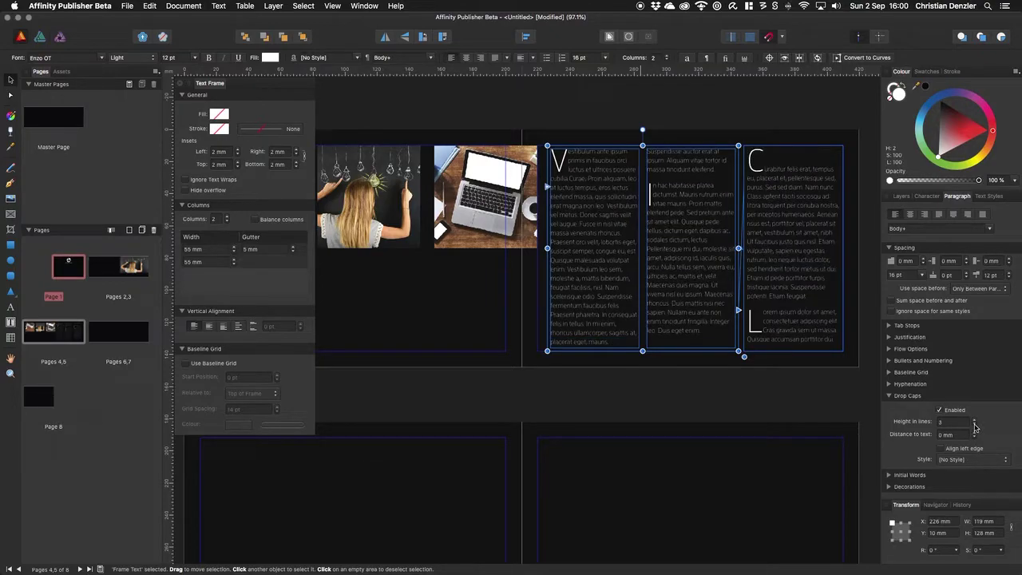
pyautogui.click(973, 433)
pyautogui.click(973, 433)
pyautogui.click(974, 433)
pyautogui.click(975, 437)
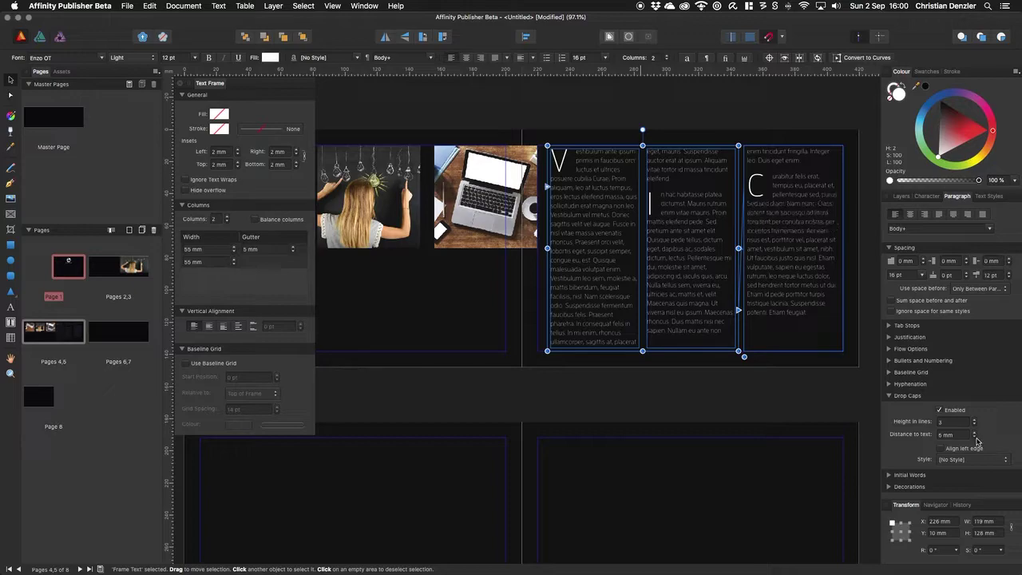
pyautogui.click(975, 437)
pyautogui.click(975, 438)
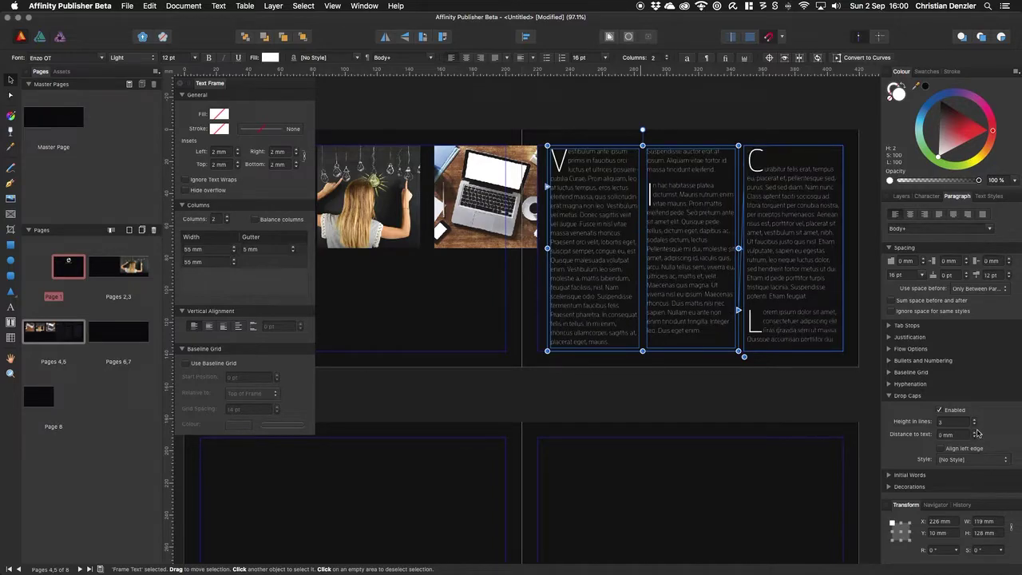
pyautogui.click(974, 425)
pyautogui.click(949, 411)
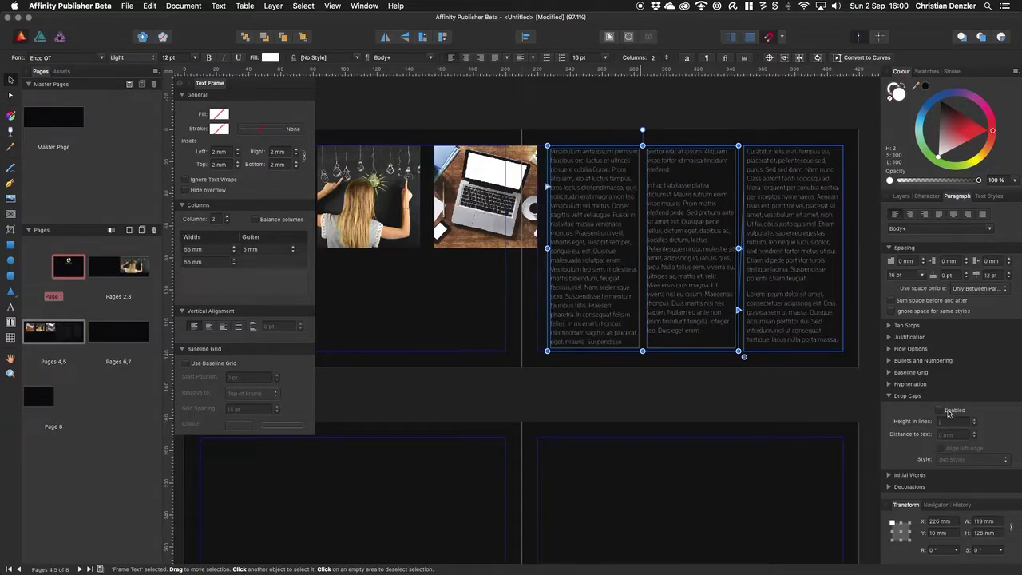
pyautogui.click(890, 396)
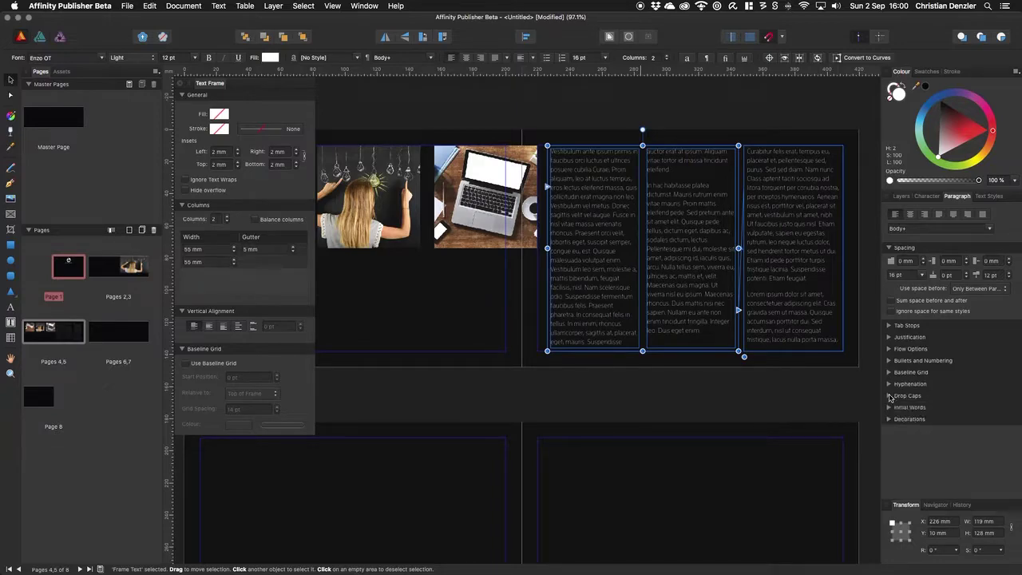
# Enable Initial Words in the Strong style with a maximum word count of 3.
pyautogui.click(889, 407)
pyautogui.click(941, 424)
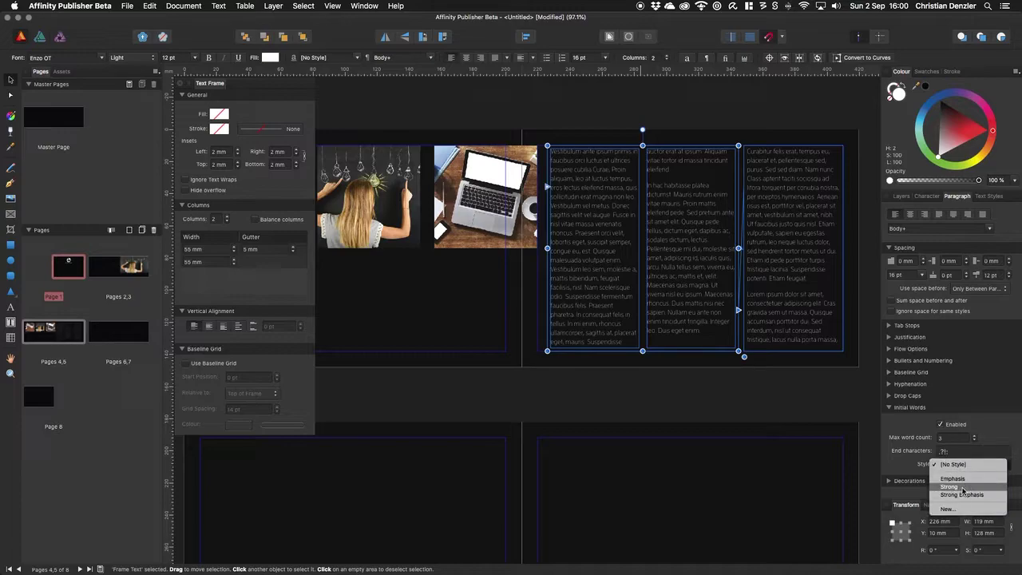
pyautogui.click(960, 486)
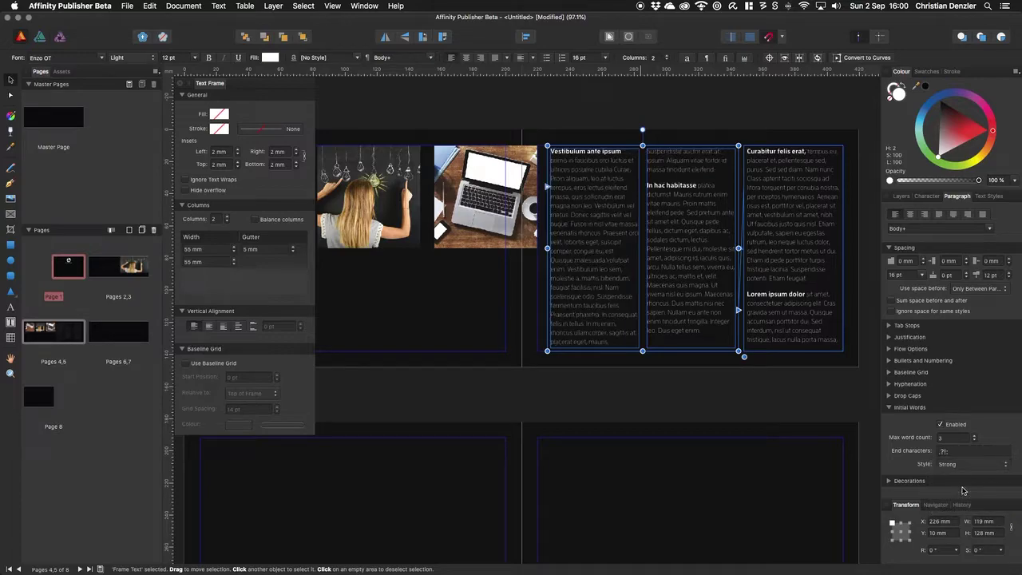
pyautogui.click(974, 436)
pyautogui.click(975, 442)
pyautogui.click(975, 442)
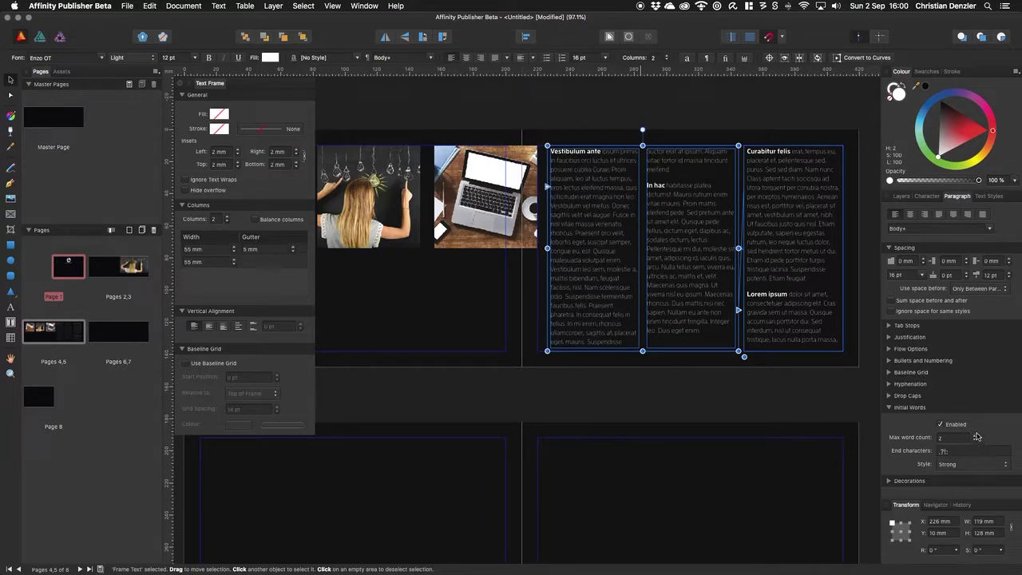
pyautogui.click(976, 437)
pyautogui.click(987, 465)
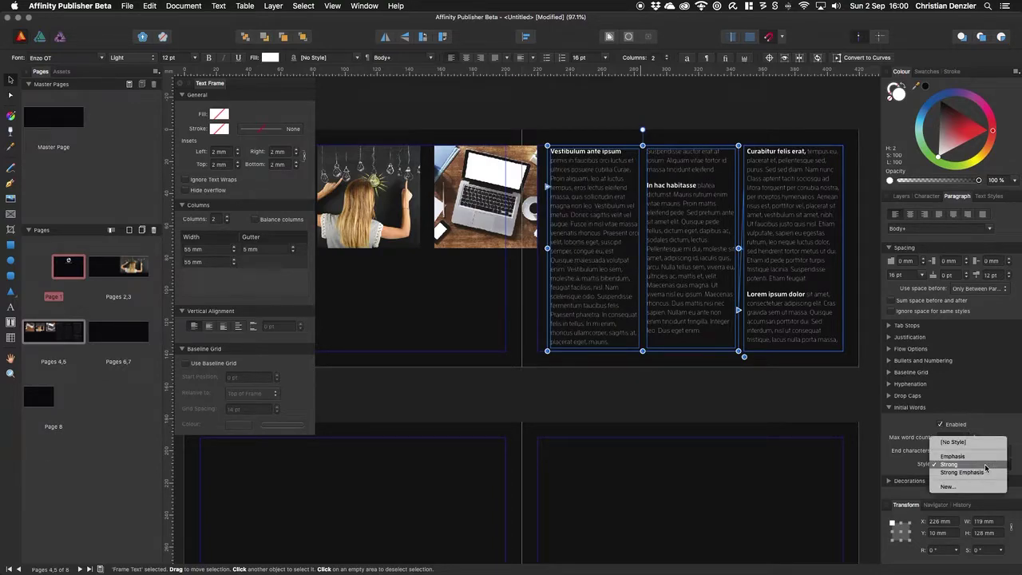